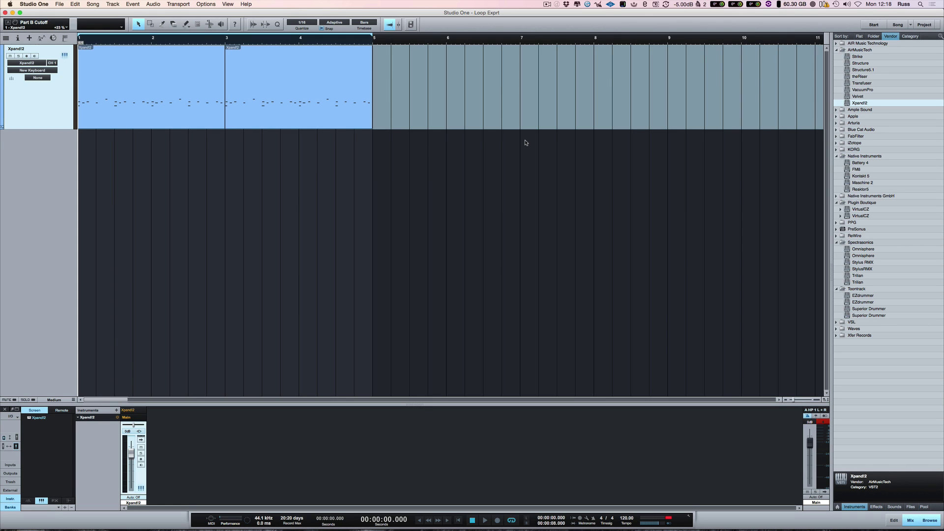
- Play the drum loop, open the Xpand!2 instrument window, then stop playback
key("space")
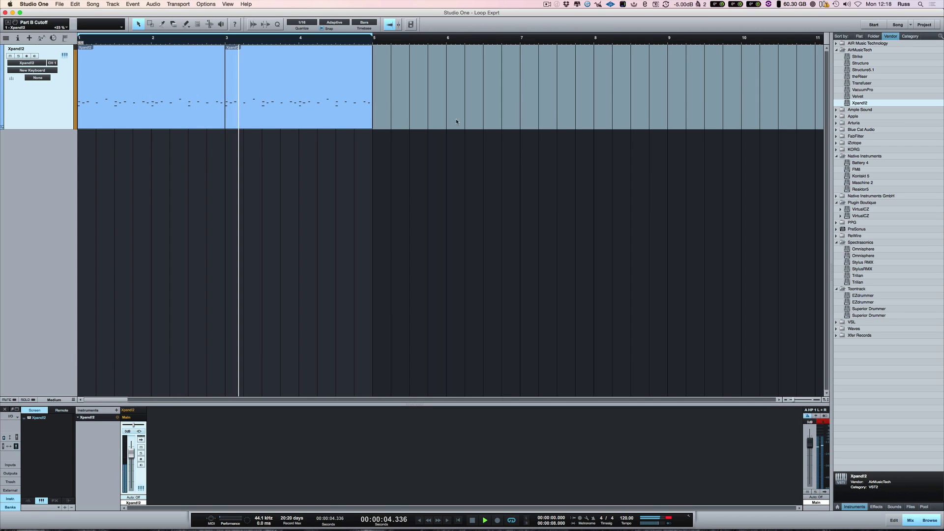
left_click(64, 55)
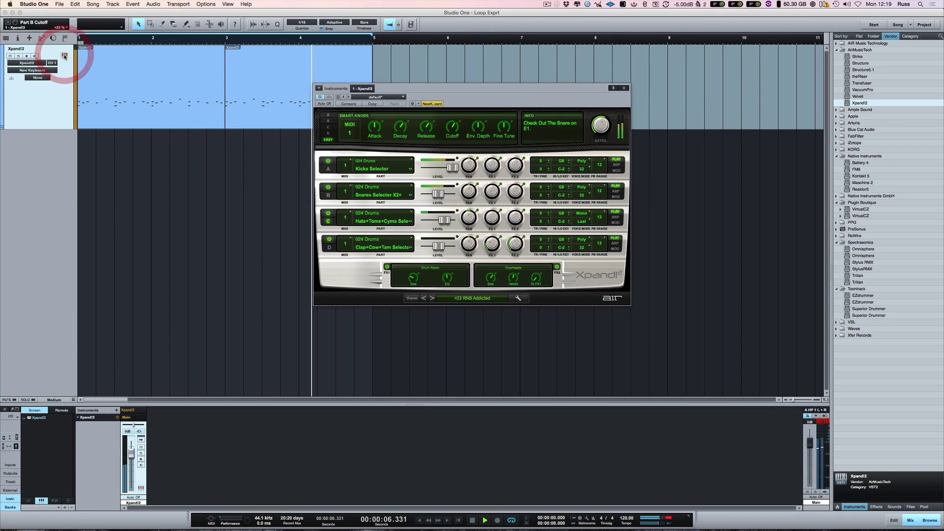
key("space")
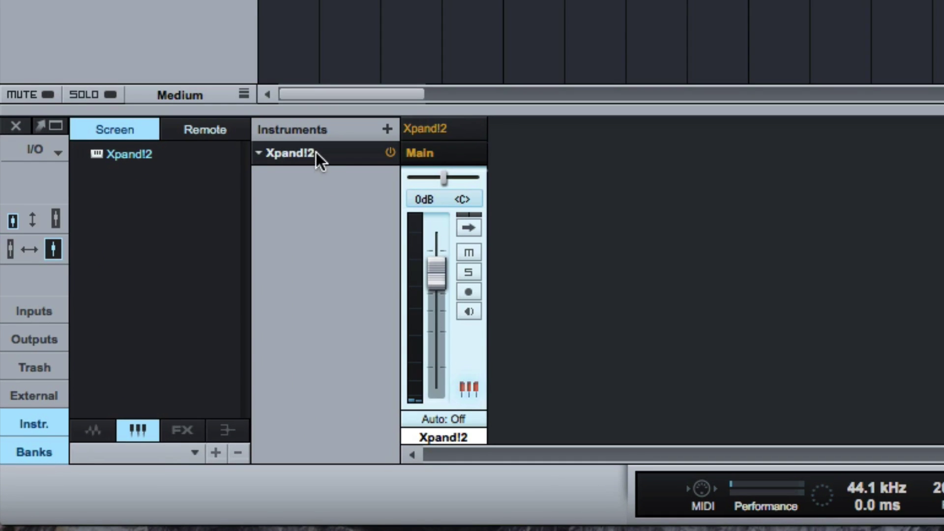
right_click(316, 152)
left_click(333, 208)
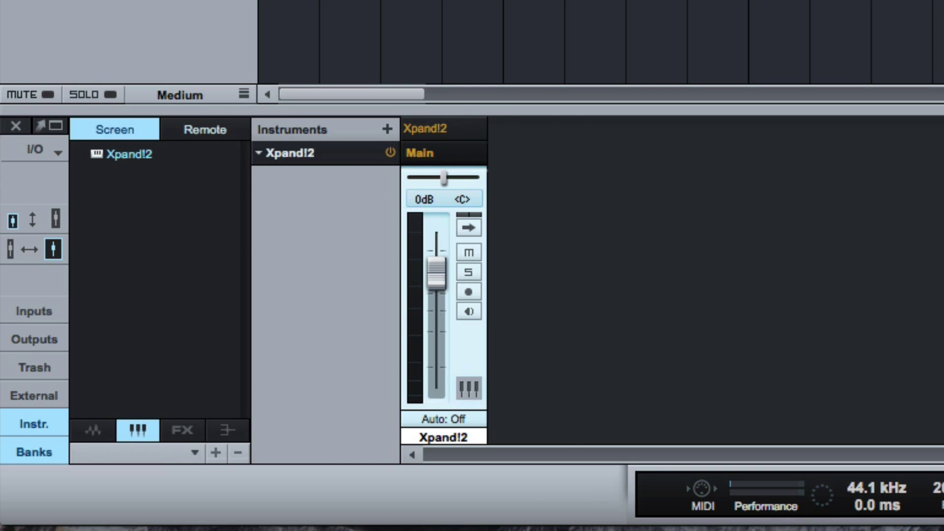
right_click(325, 182)
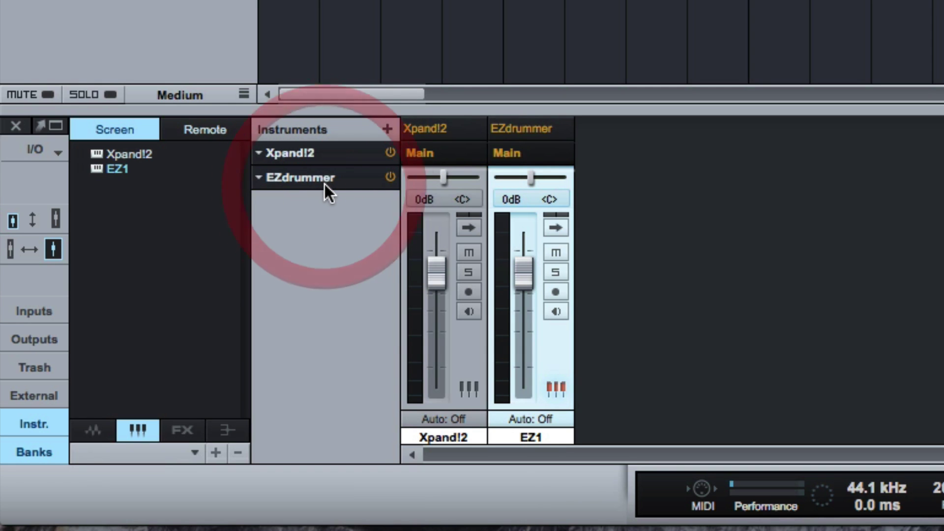
left_click(331, 225)
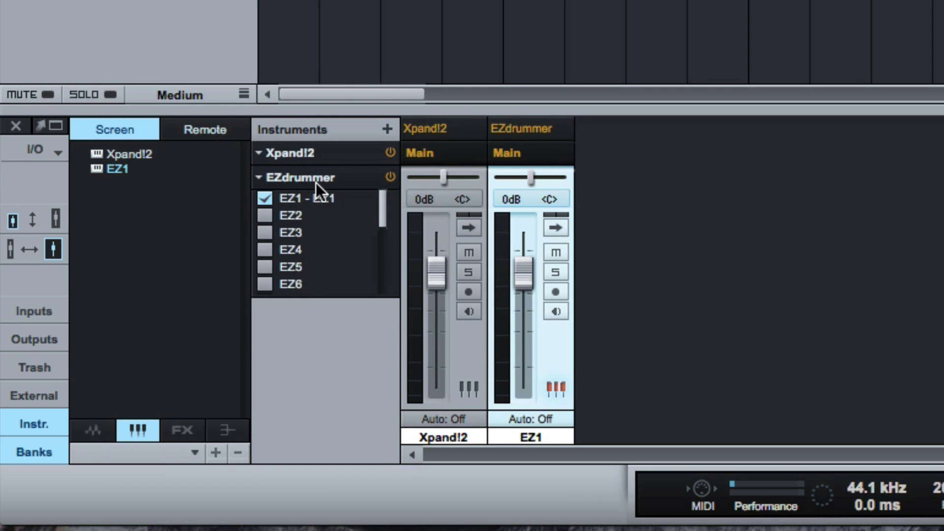
left_click(265, 218)
left_click(264, 230)
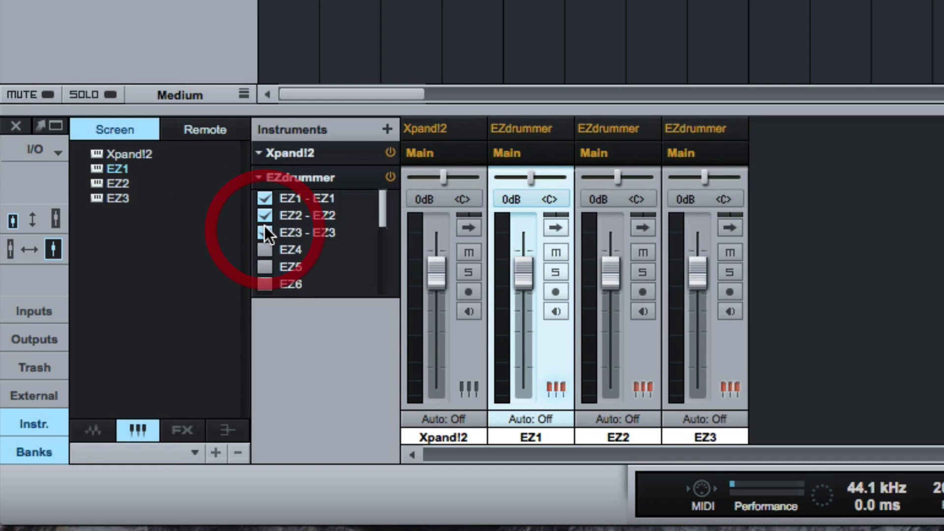
left_click(264, 229)
left_click(264, 217)
right_click(293, 179)
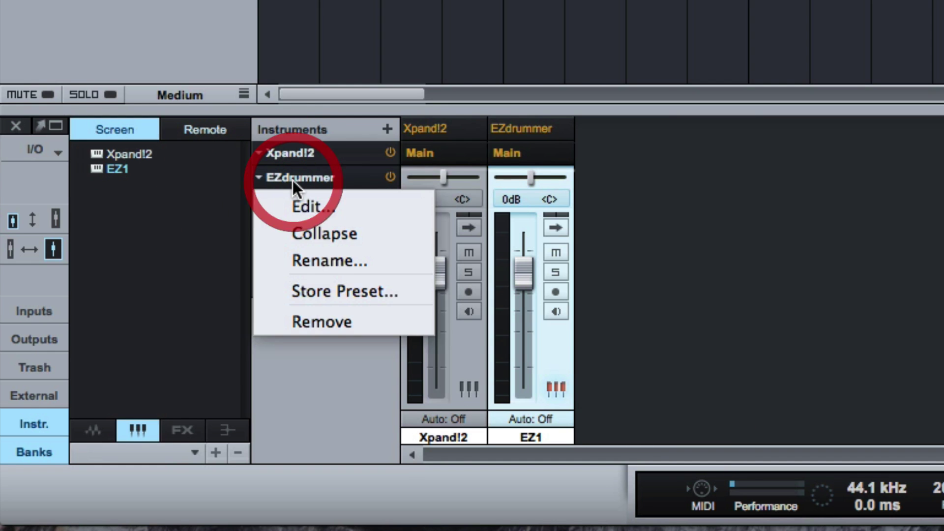
left_click(317, 323)
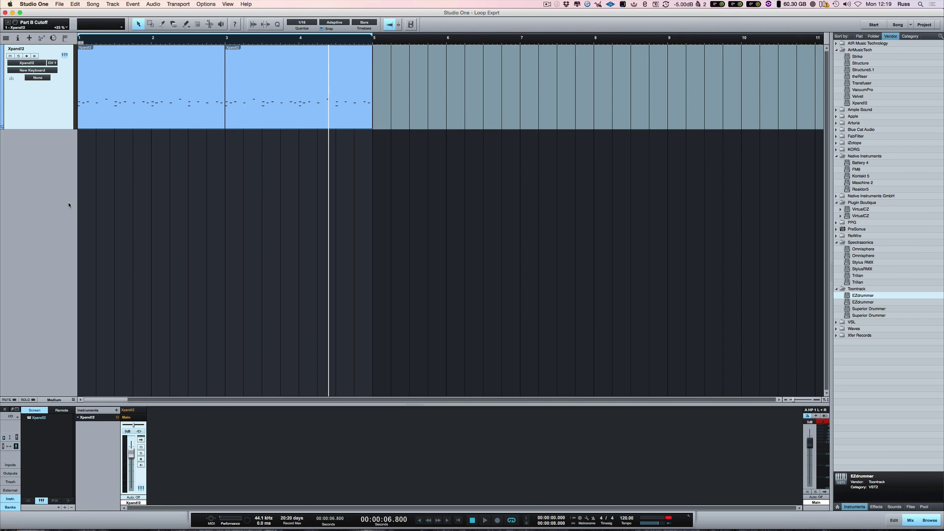
key("comma")
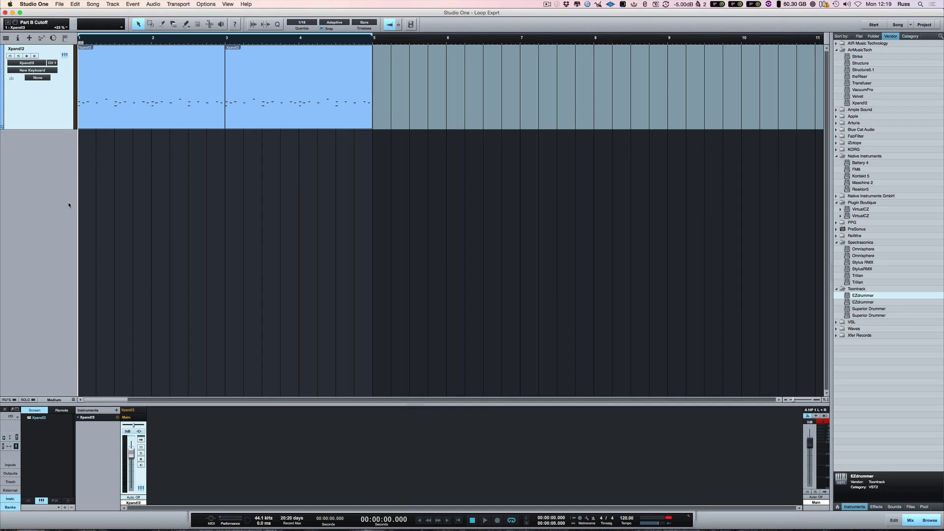
key("space")
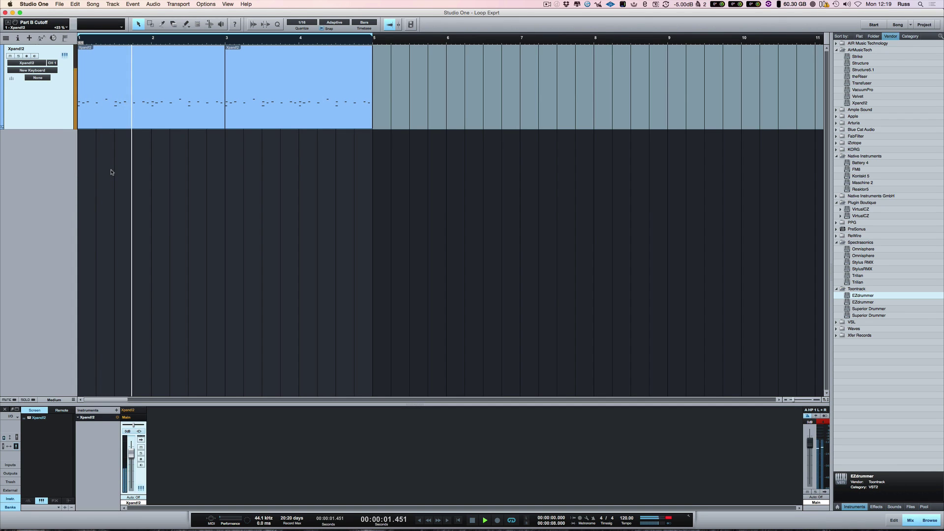
key("space")
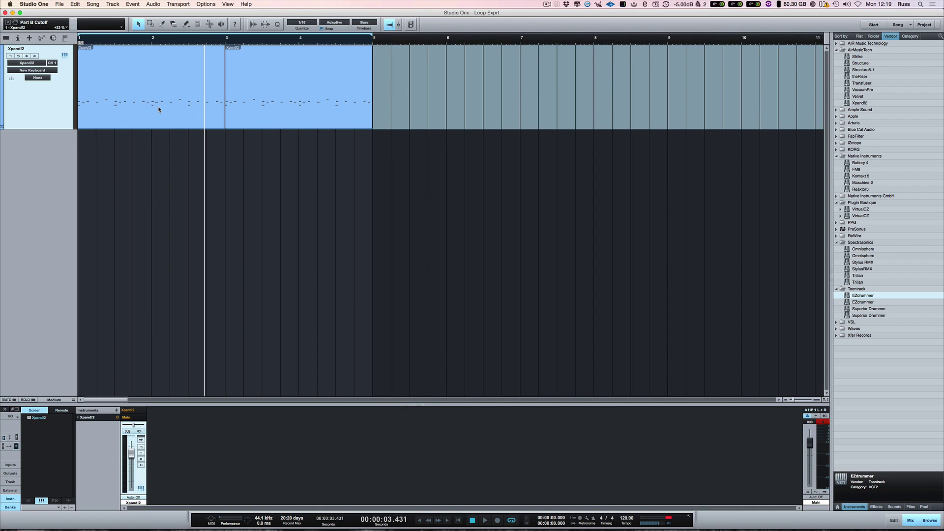
- Open the Xpand!2 drum part in an enlarged piano-roll editor with the keyboard pitch display changed
double_click(183, 109)
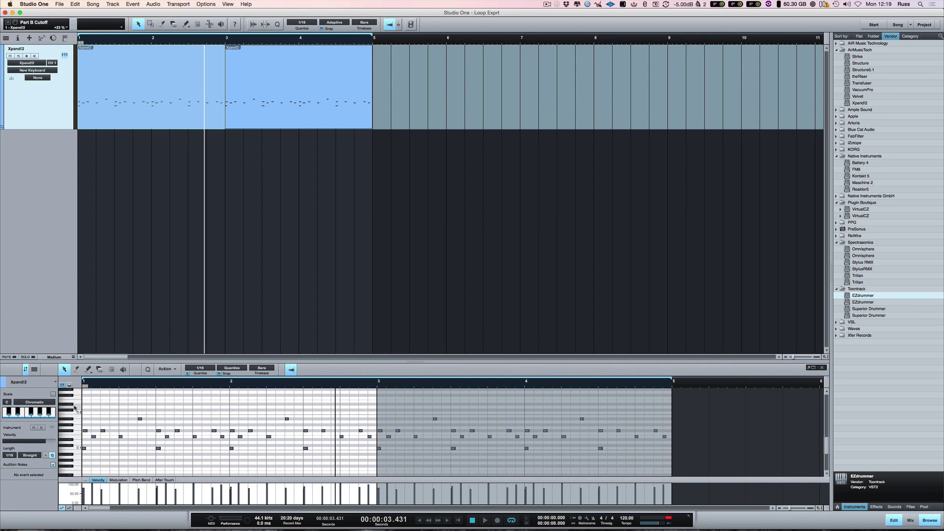
left_click_drag(365, 361, 366, 327)
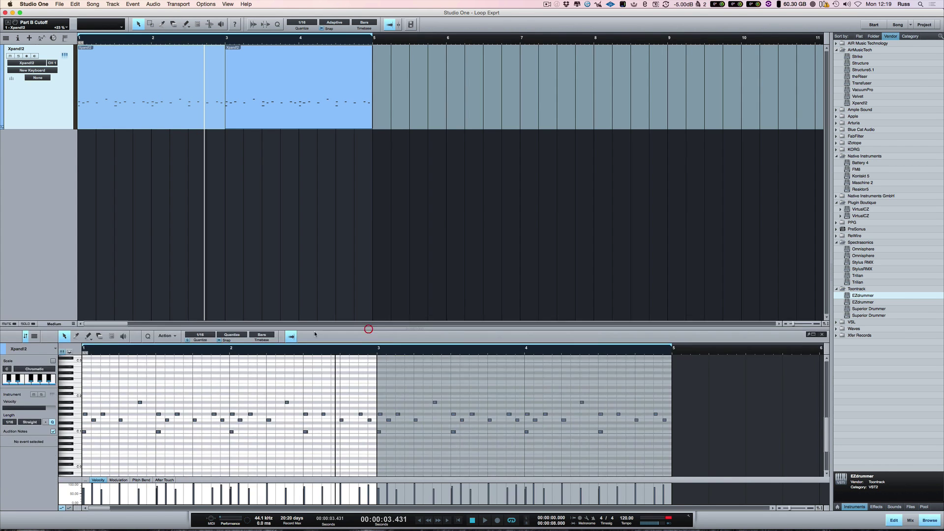
left_click(70, 350)
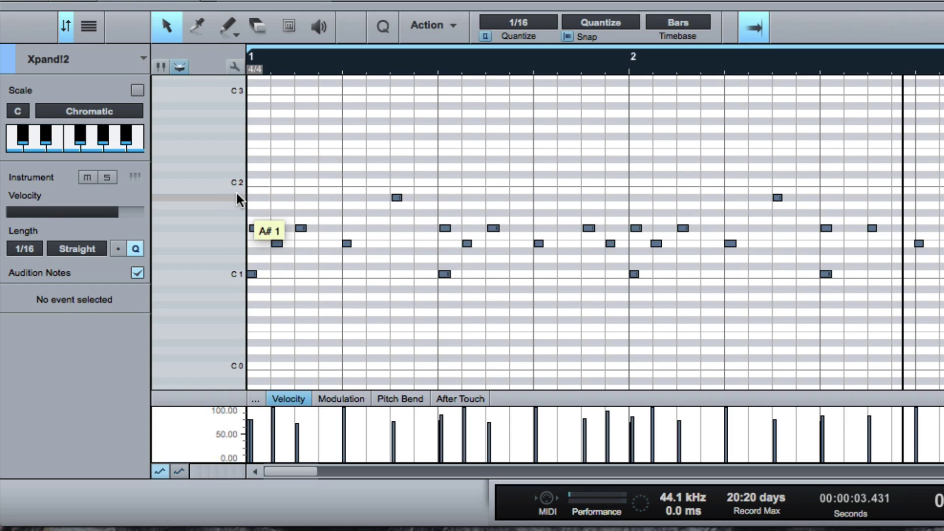
- In Edit Pitch Names, name C1 'Kick' and E1 'Snare'
left_click(233, 66)
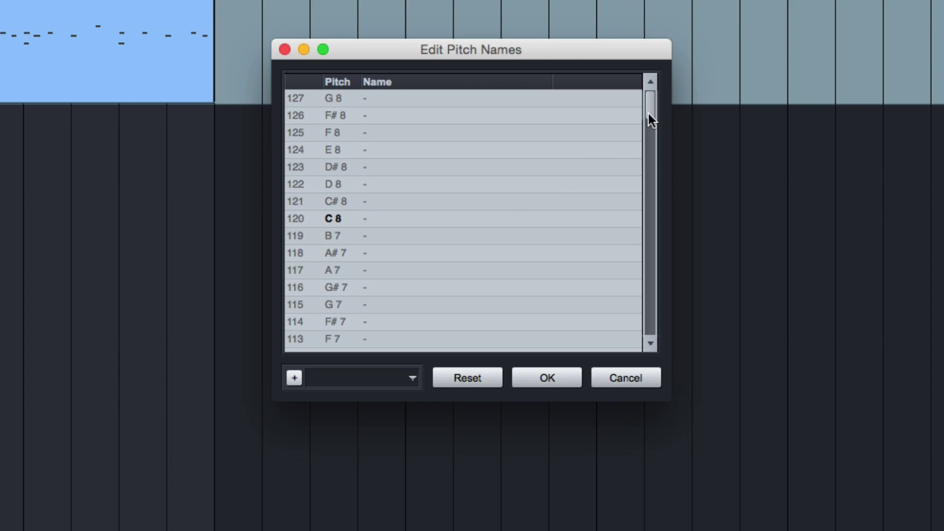
left_click_drag(649, 118, 666, 265)
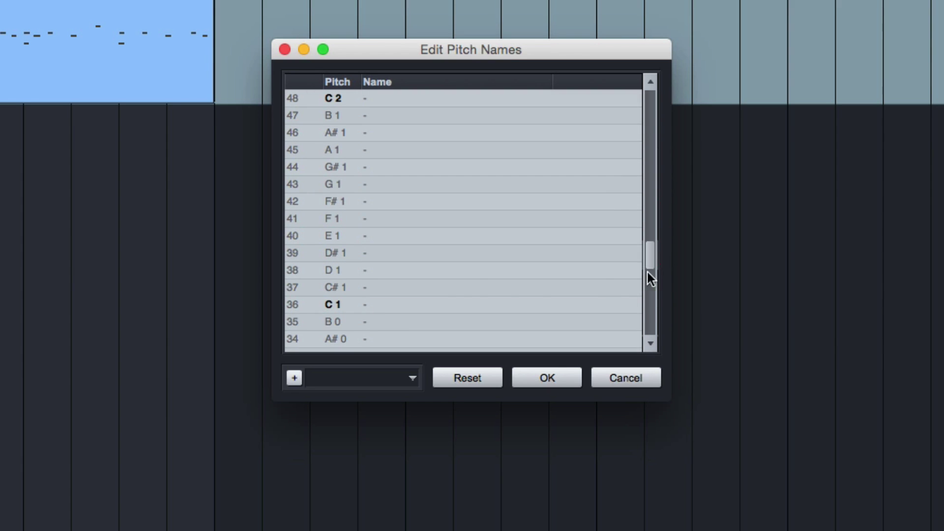
double_click(454, 306)
type("Kick")
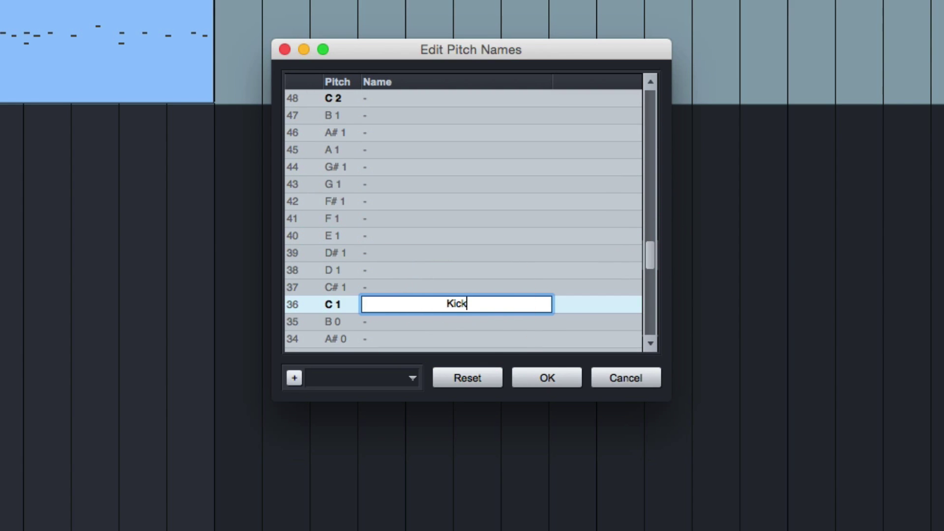
key("Return")
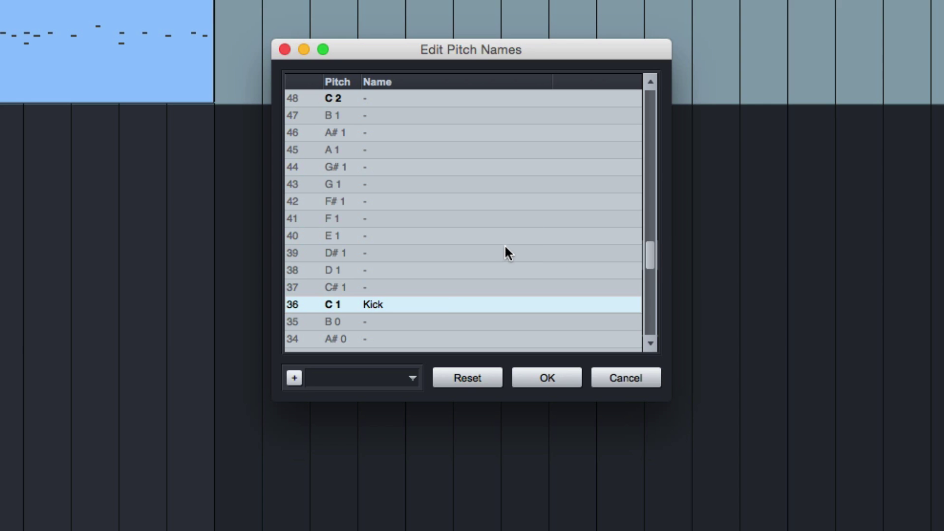
double_click(436, 235)
type("Snare")
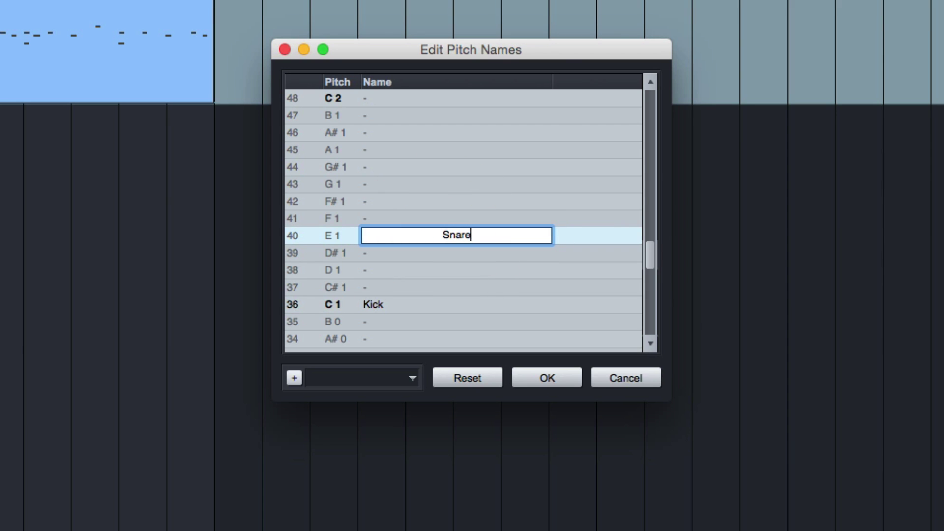
key("Return")
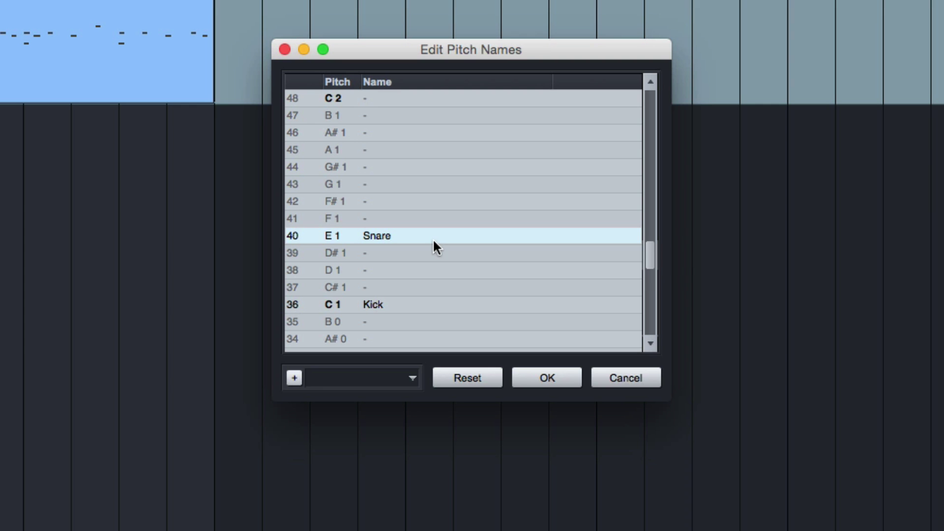
- Name F#1 'Hats' and A#1 'OH', and accept the pitch names
double_click(439, 202)
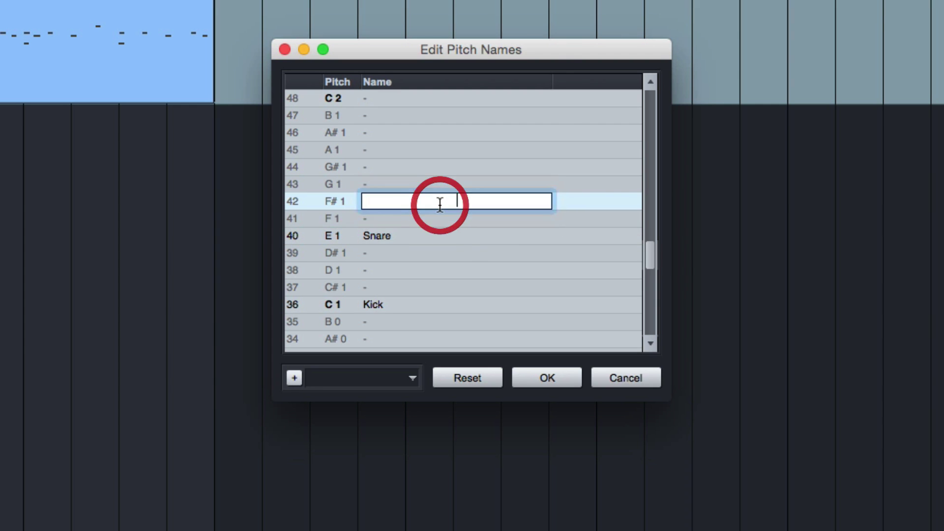
type("Hats")
key("Return")
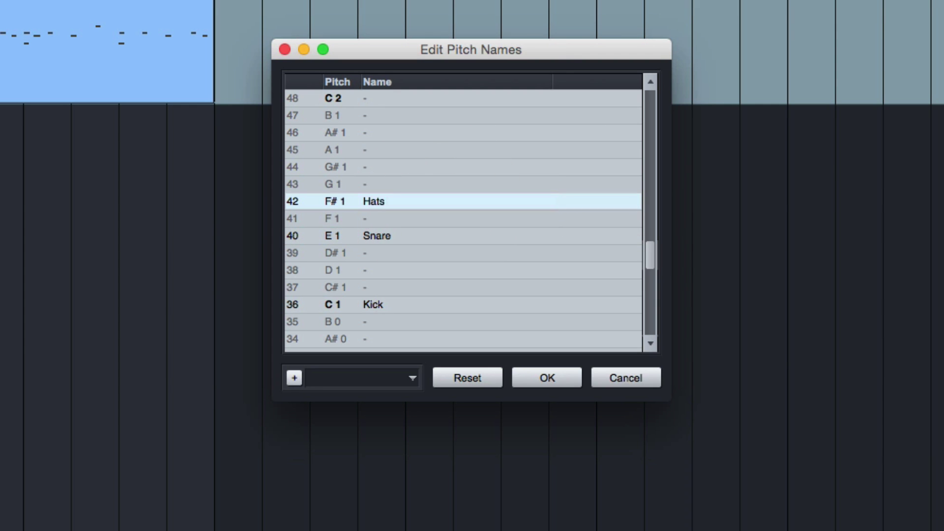
double_click(418, 132)
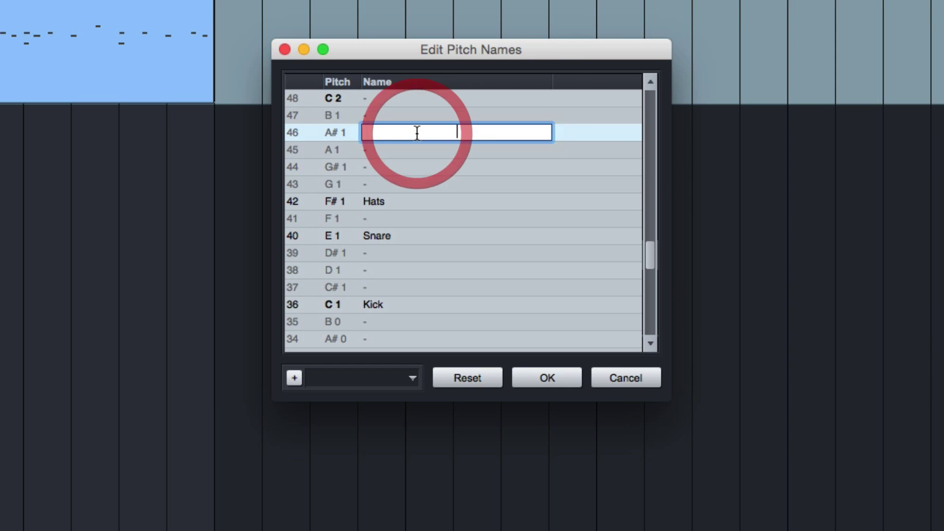
type("OH")
key("Return")
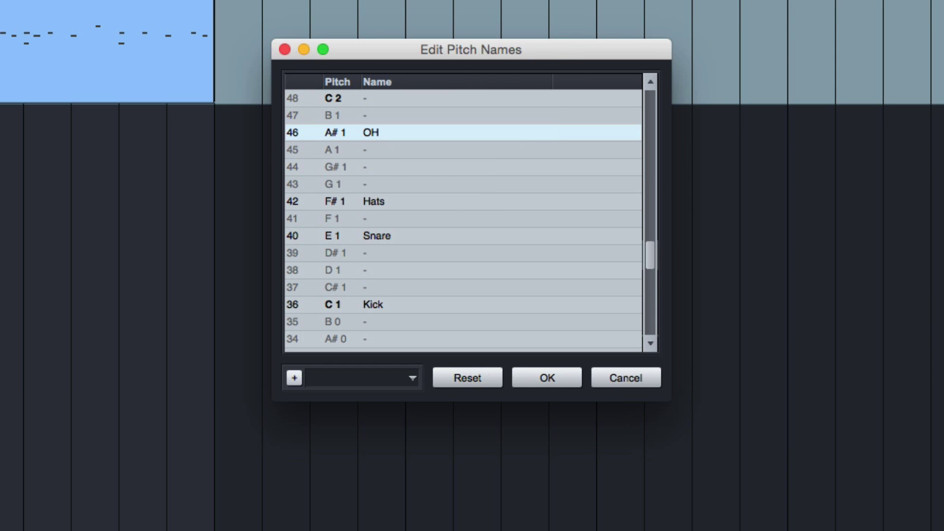
left_click(545, 369)
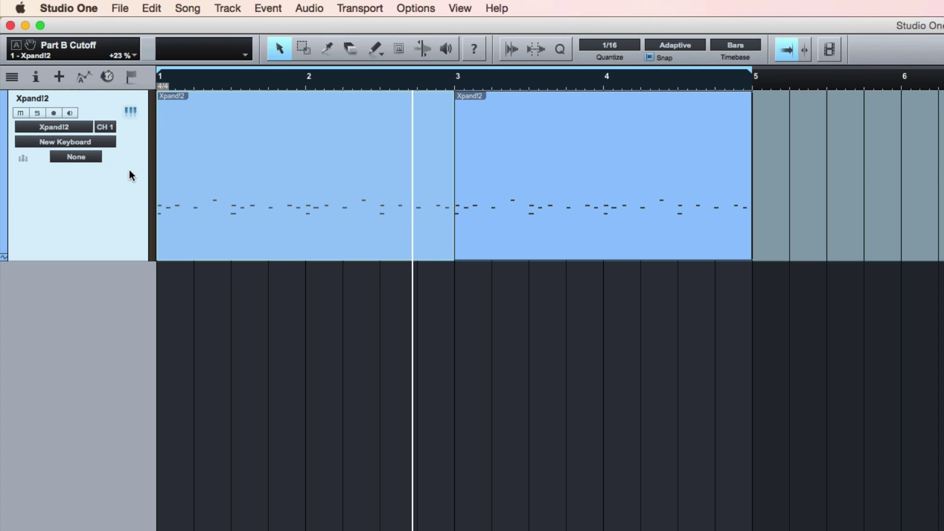
- Select both Xpand!2 drum parts and delete the Xpand!2 track name
left_click(395, 244)
left_click(494, 224, "shift")
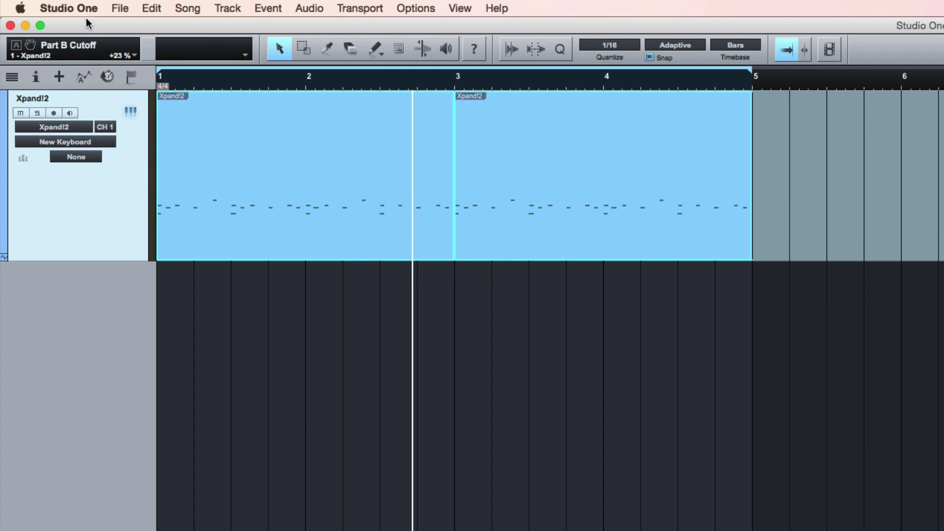
left_click(40, 102)
double_click(37, 100)
key("BackSpace")
left_click(388, 196)
- Explode the selected drum parts by pitch into Kick, Hats, Snare and OH tracks
right_click(388, 196)
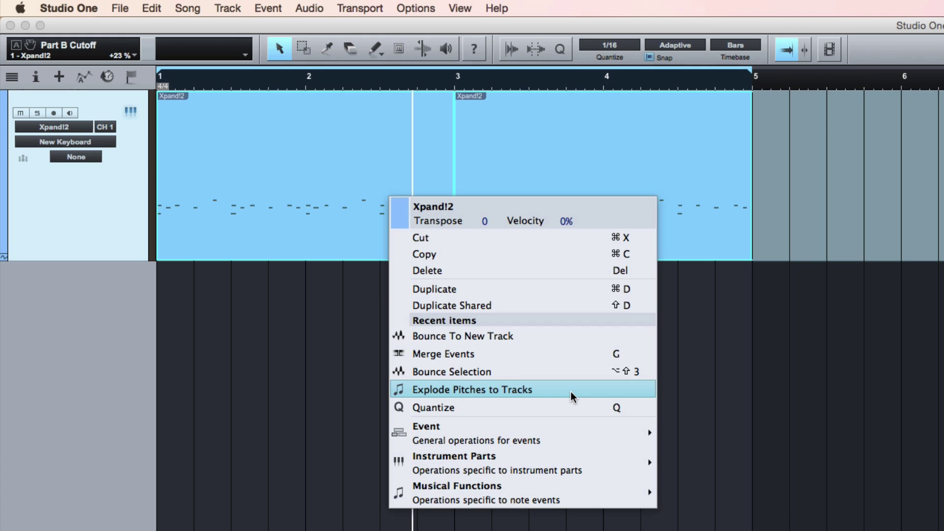
mouse_move(563, 449)
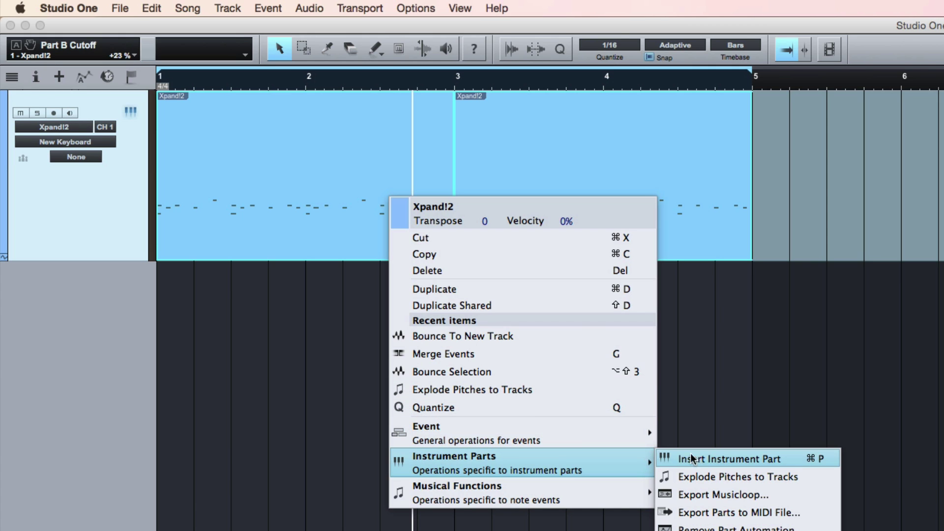
left_click(700, 476)
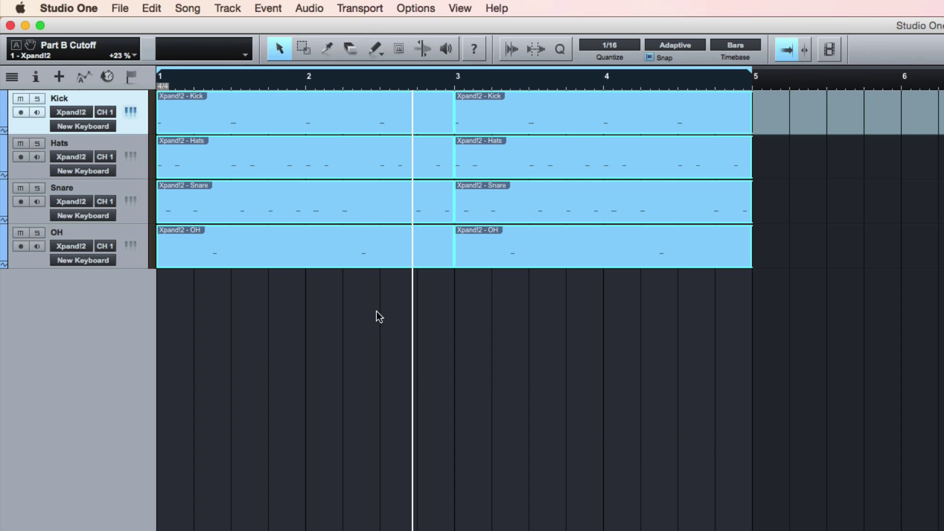
key("Home")
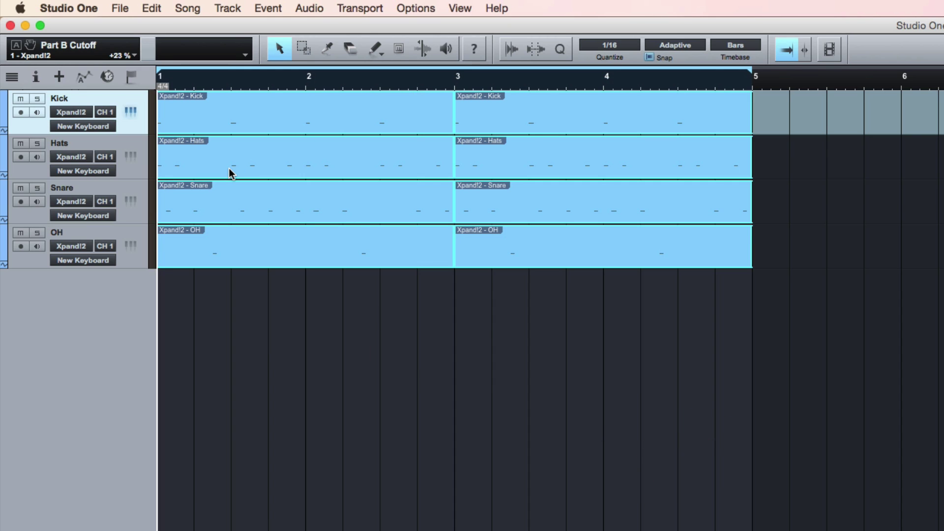
key("space")
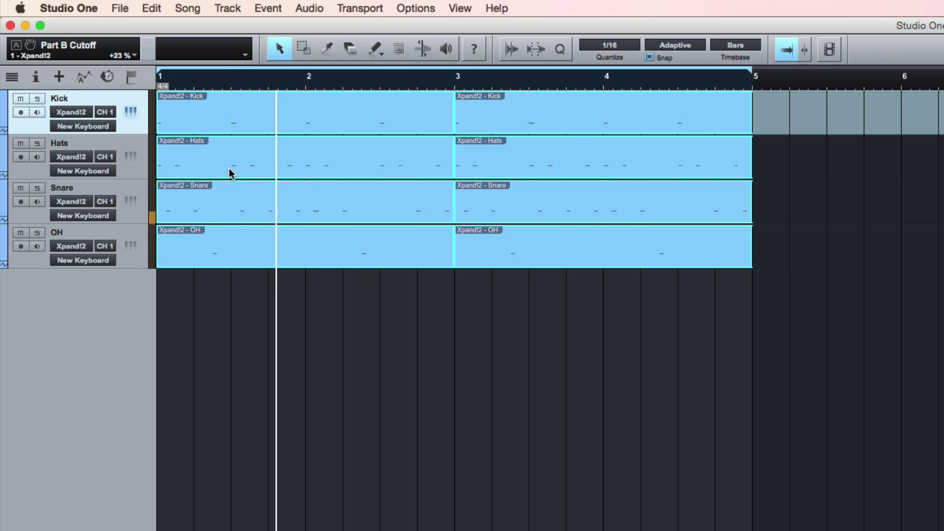
key("super+d")
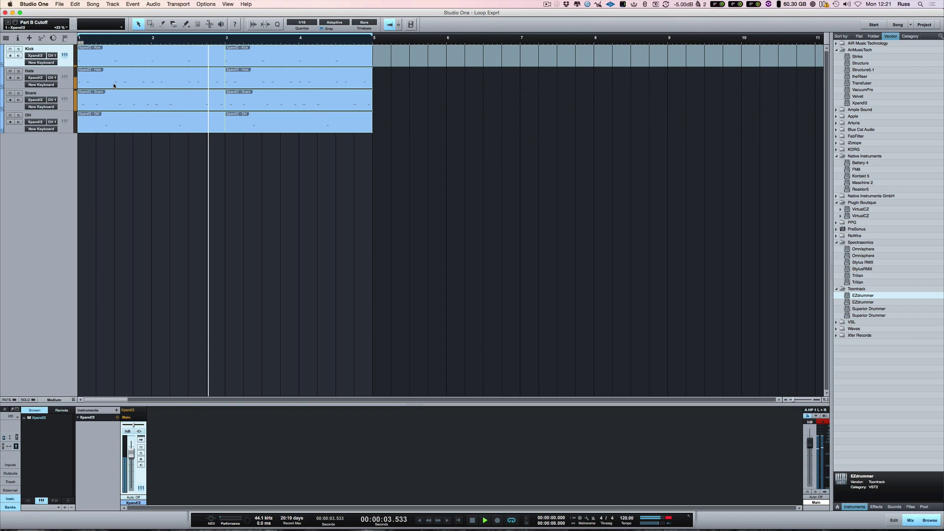
key("space")
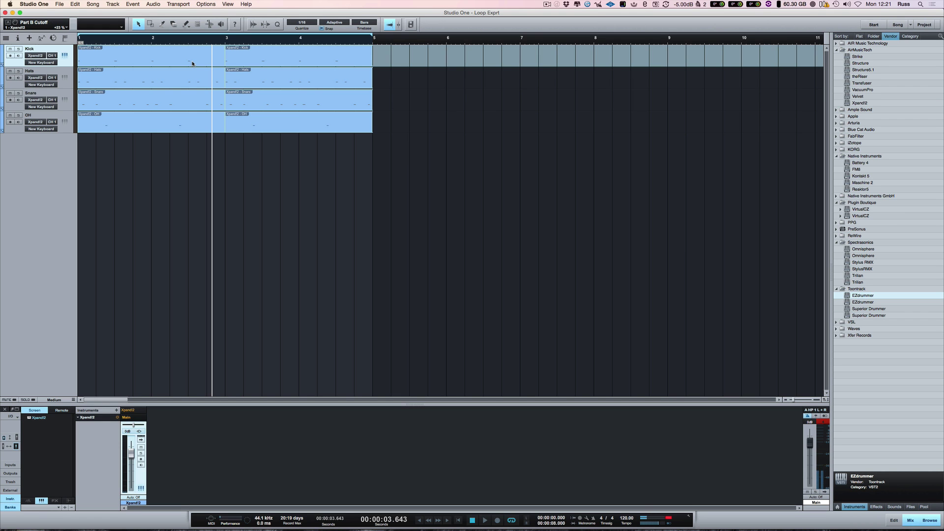
left_click_drag(407, 126, 68, 53)
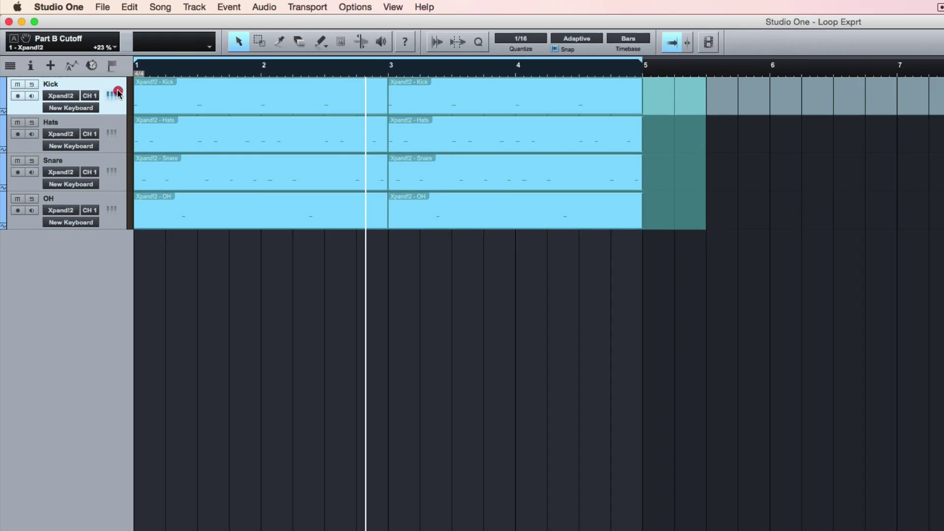
- Bounce the drum tracks to new audio tracks and move the Kick instrument track below OH
right_click(195, 103)
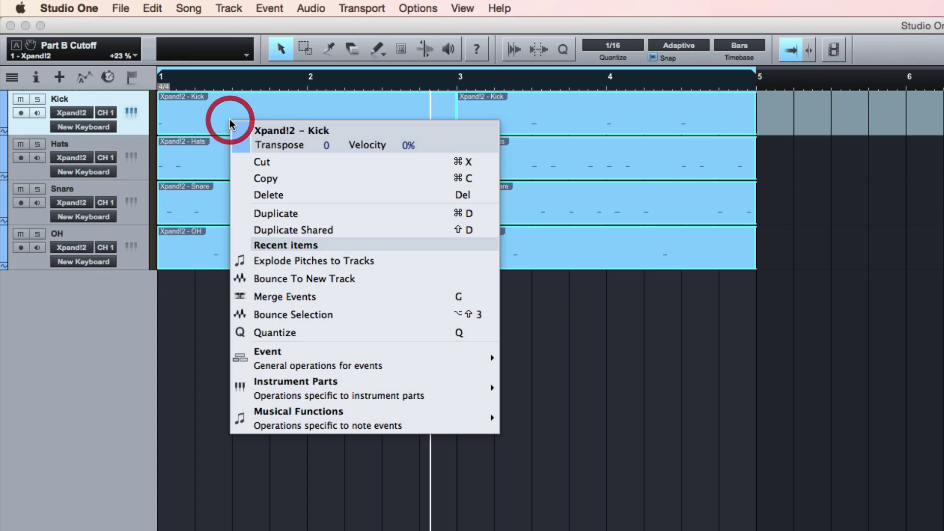
left_click(377, 279)
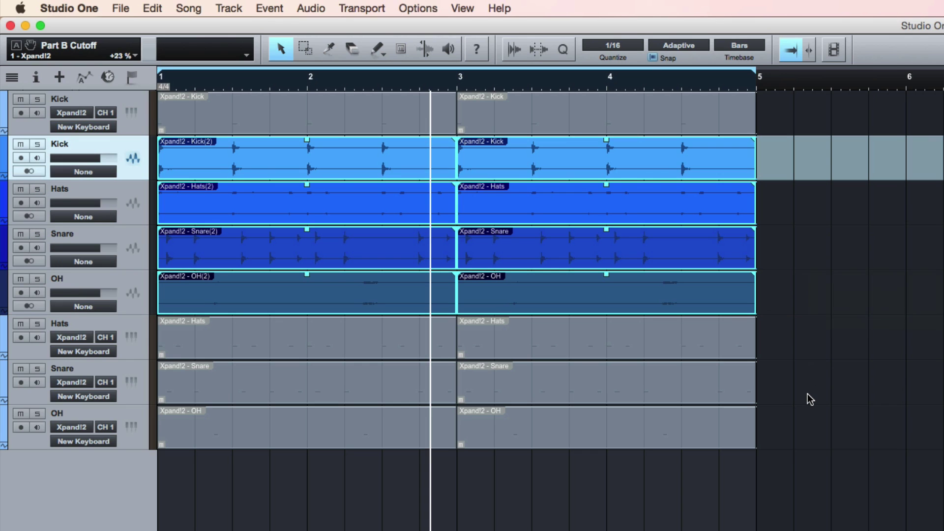
left_click(107, 100)
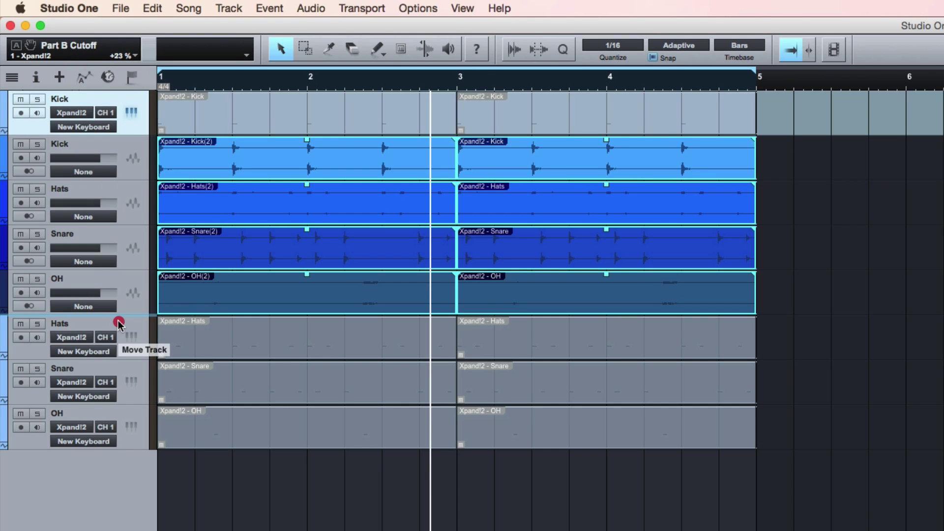
left_click_drag(118, 320, 119, 319)
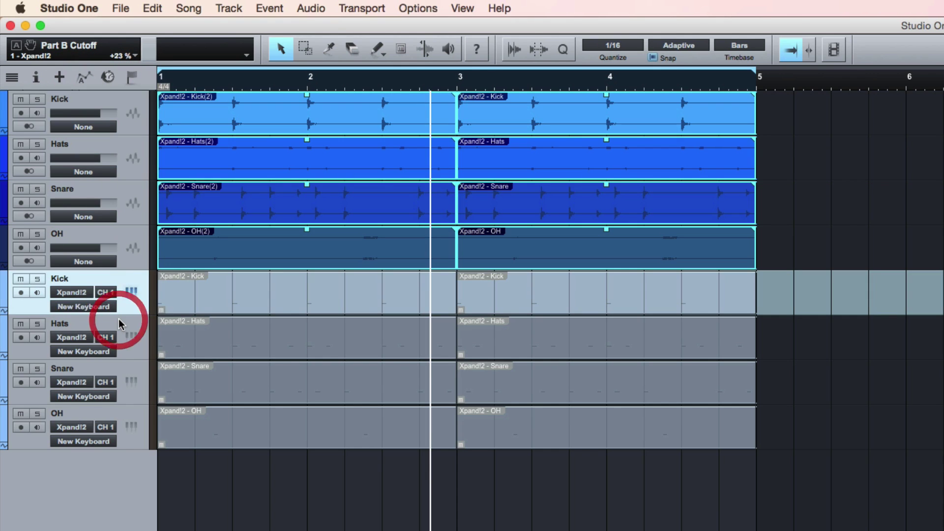
left_click(39, 100)
key("space")
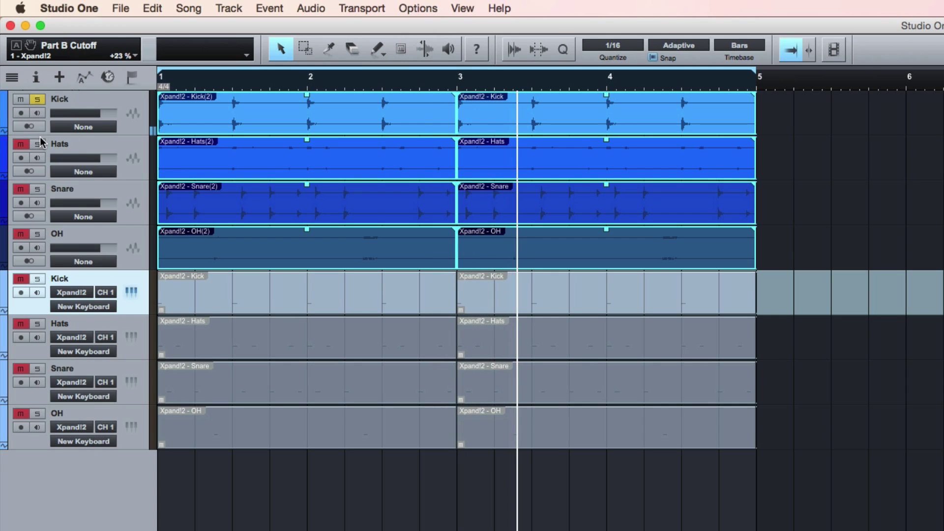
left_click(37, 144)
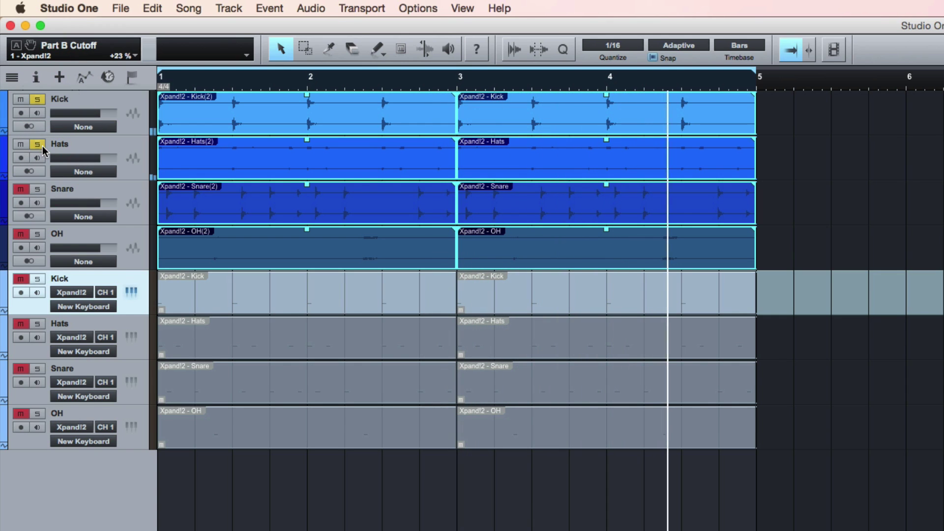
left_click(37, 99)
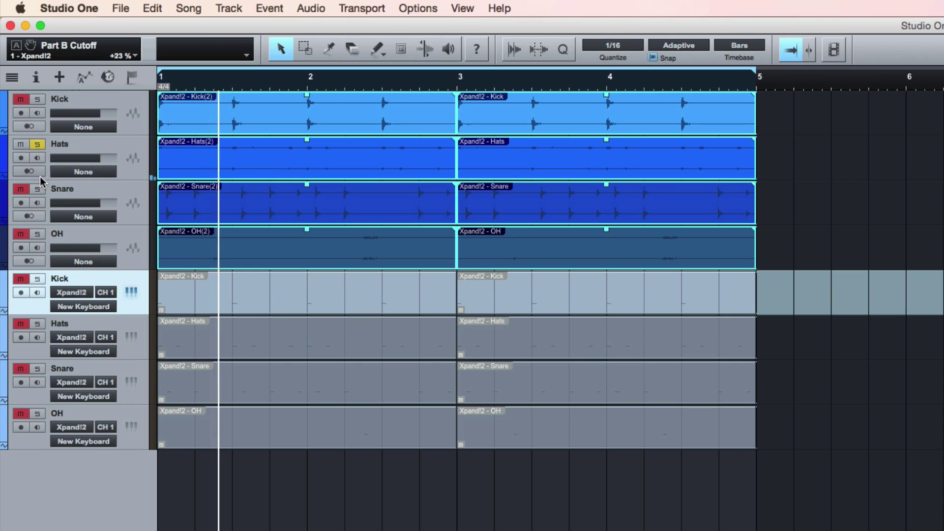
left_click(37, 189)
left_click(37, 144)
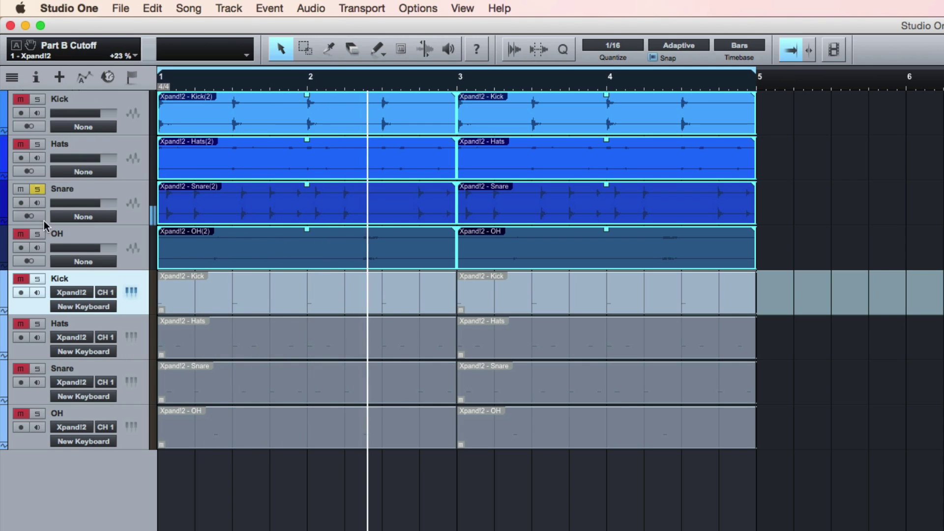
left_click(38, 234)
left_click(38, 189)
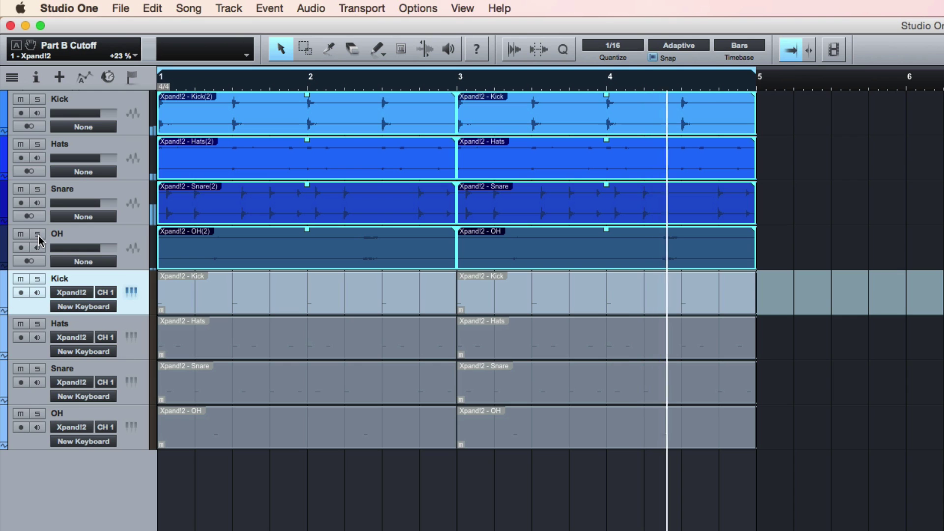
left_click(108, 334)
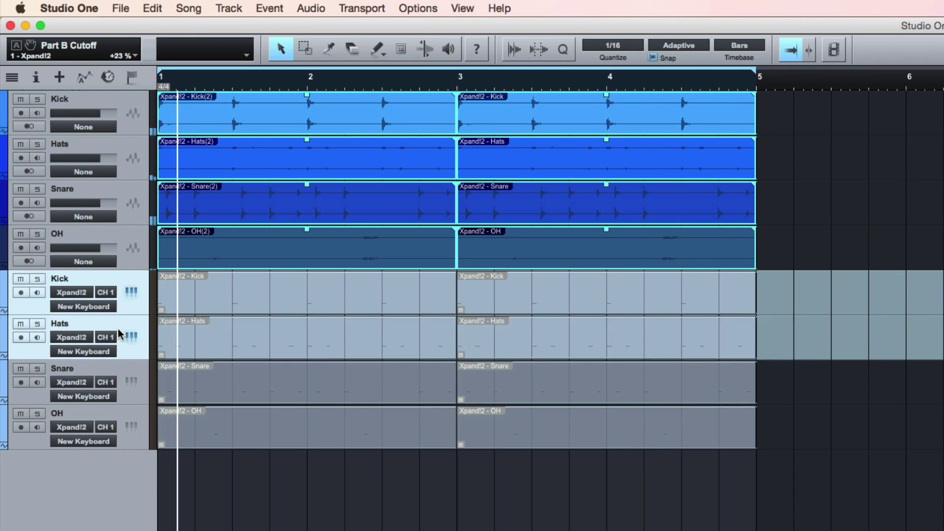
left_click(130, 426)
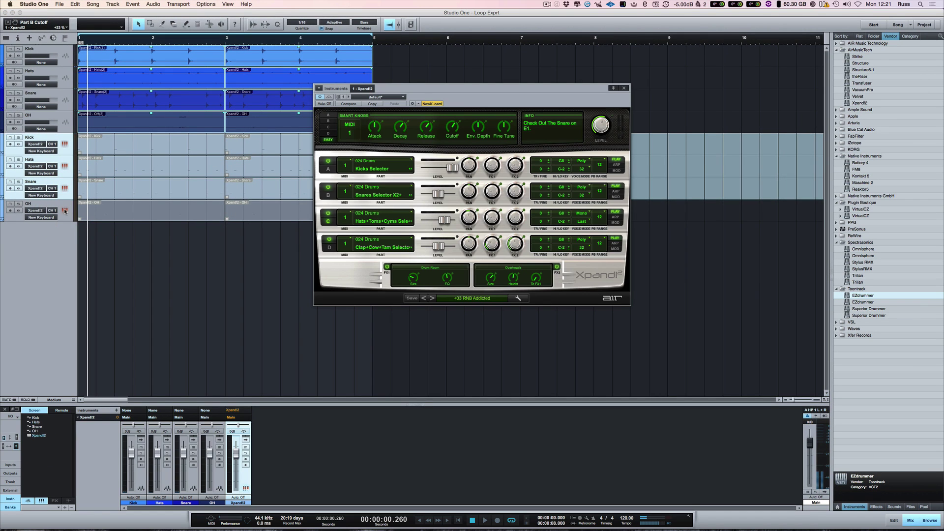
- Hide the four Xpand!2 instrument tracks, close the Xpand!2 window, and play the song
right_click(62, 205)
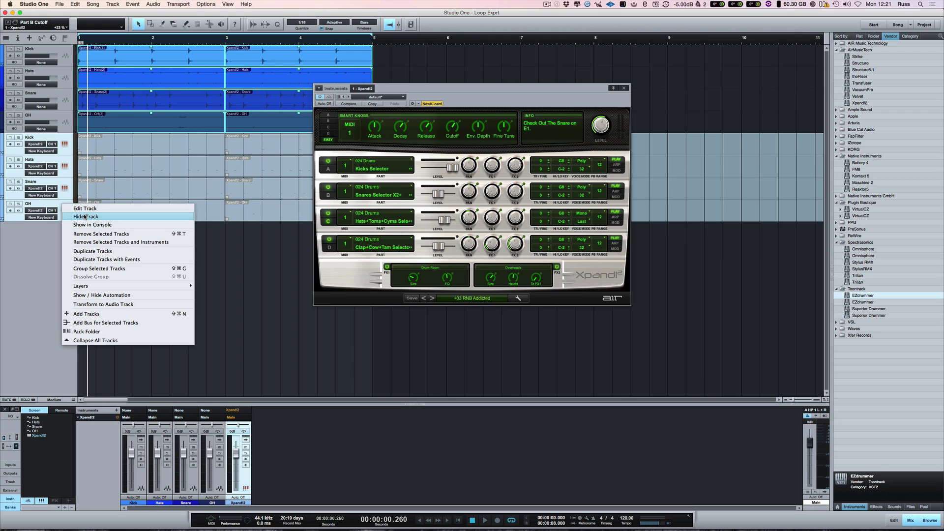
left_click(84, 217)
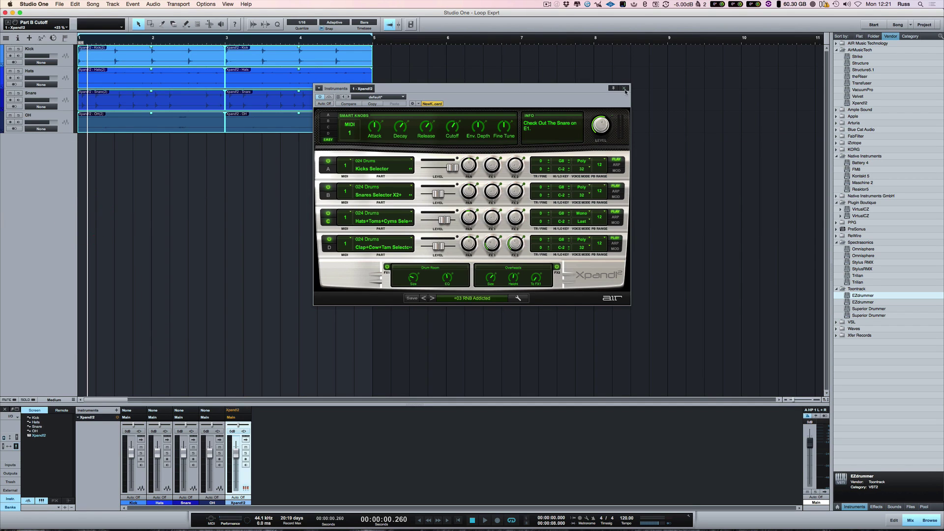
left_click(624, 89)
key("space")
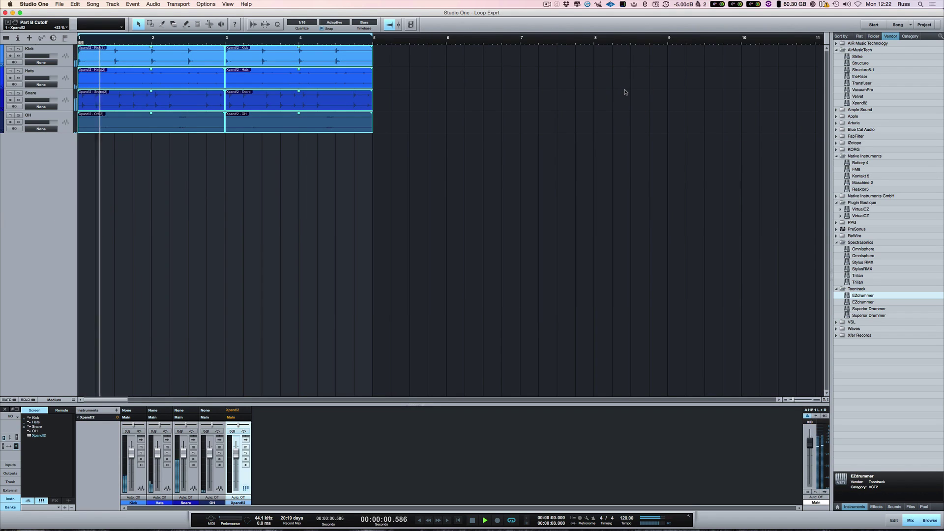